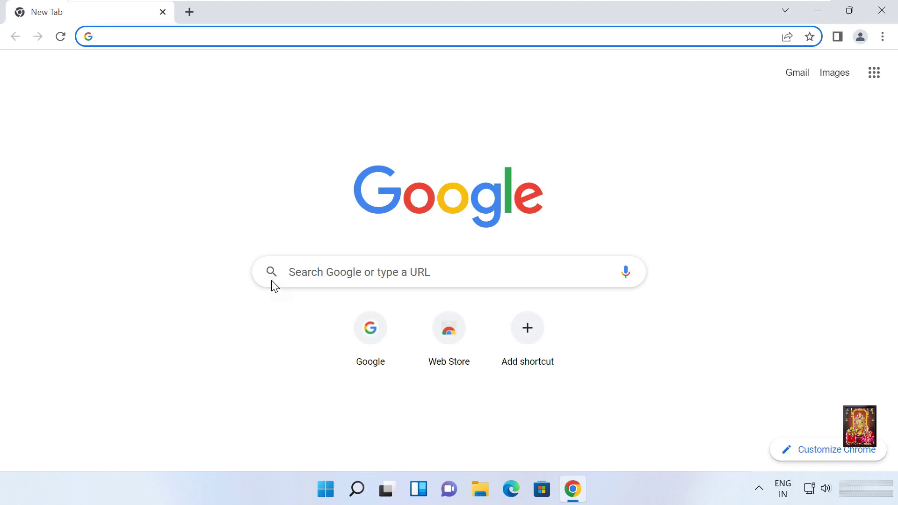
Step: Load google.com, decline the sign-in offer, and enter 'download cute pdf' in the search box
type("google.c")
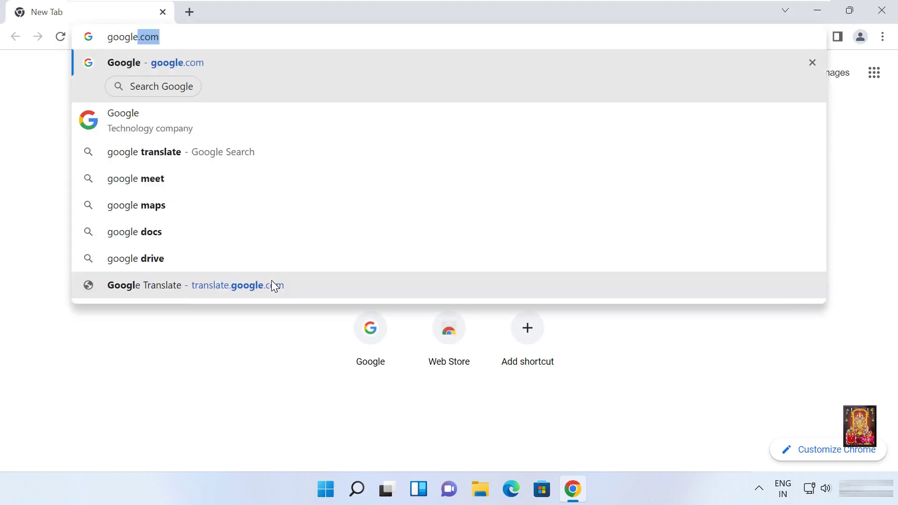
type("om")
key("Return")
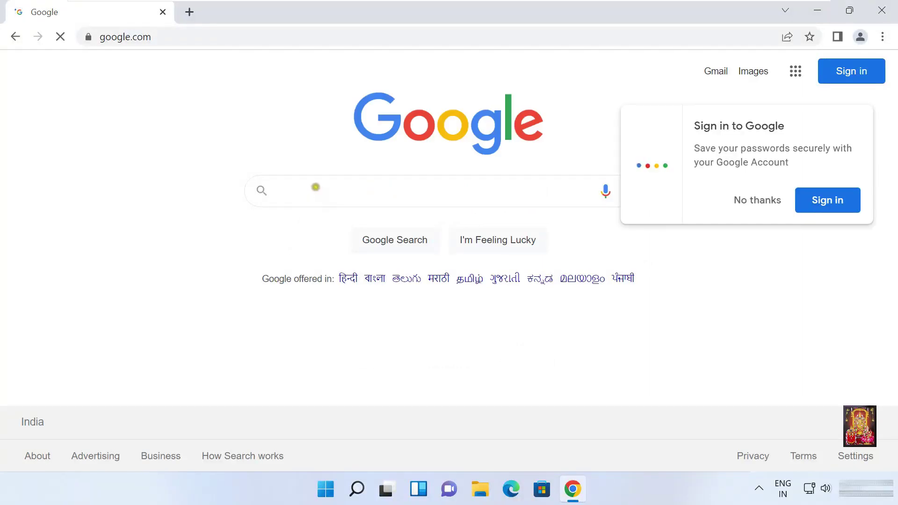
left_click(751, 201)
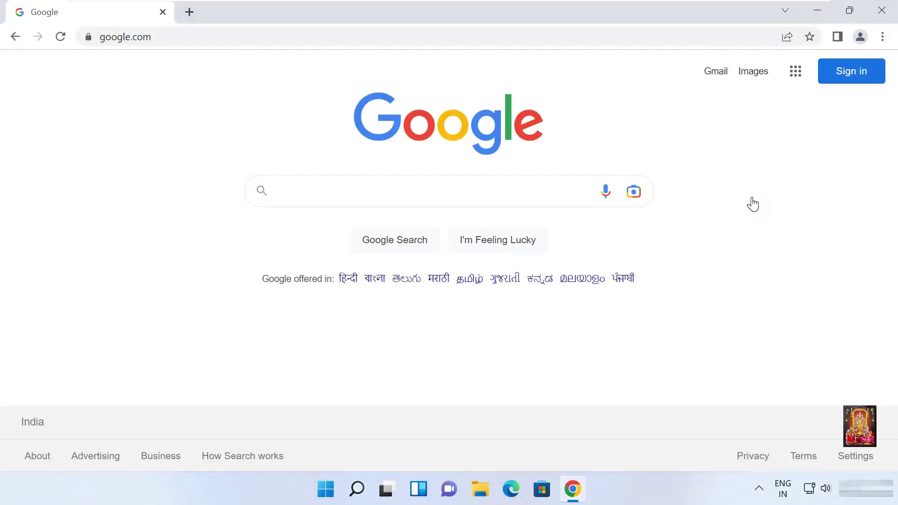
left_click(329, 193)
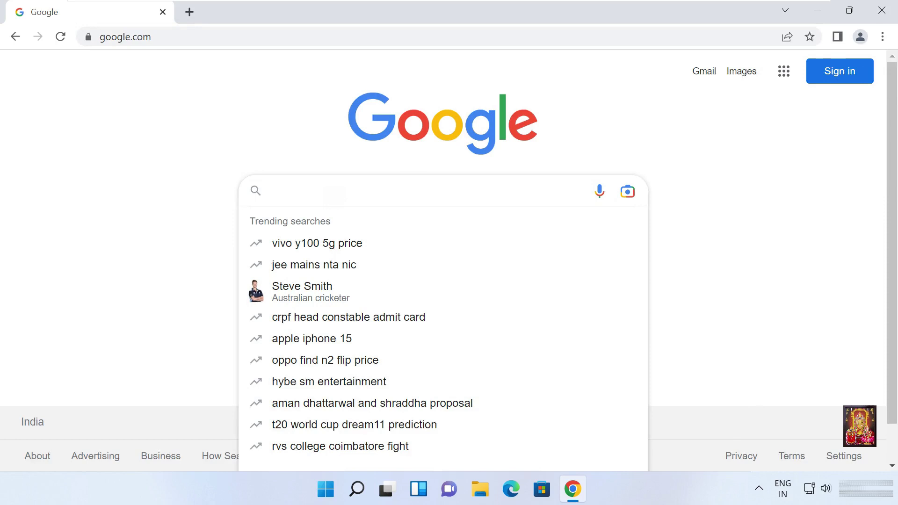
type("downloa")
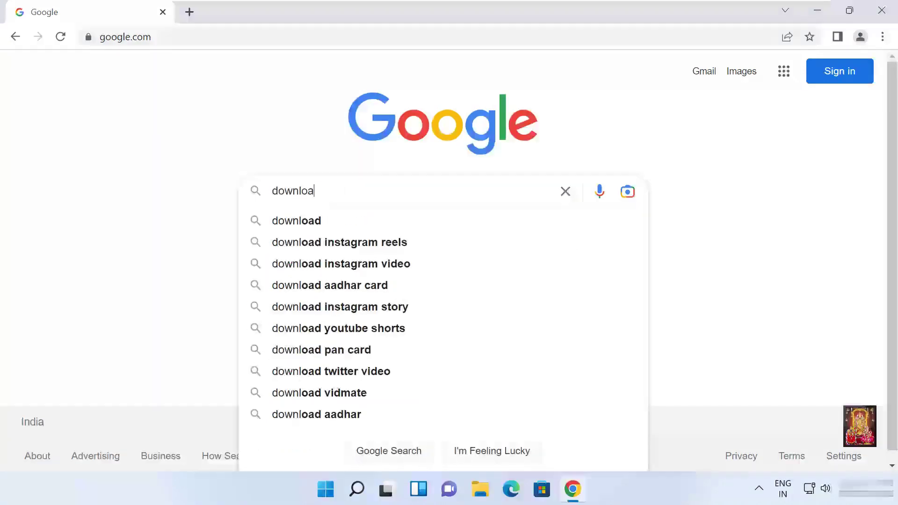
type("d cute ")
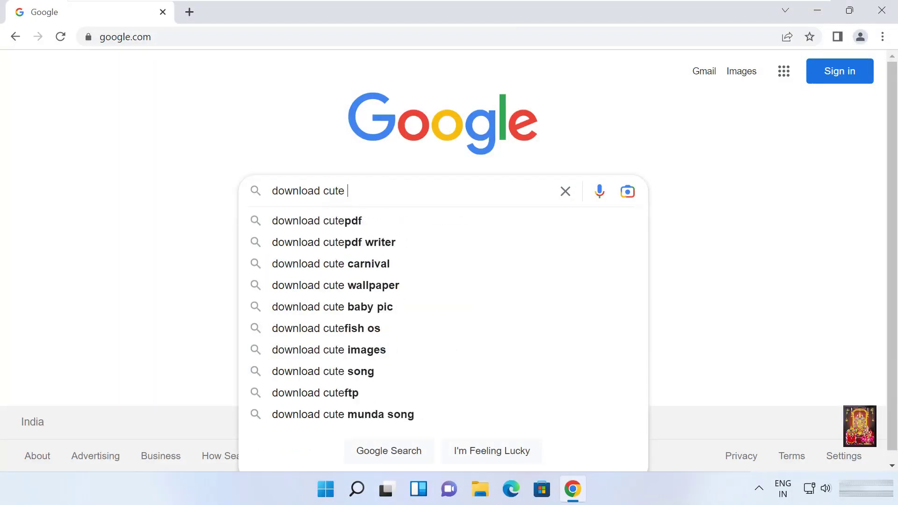
type("pdf")
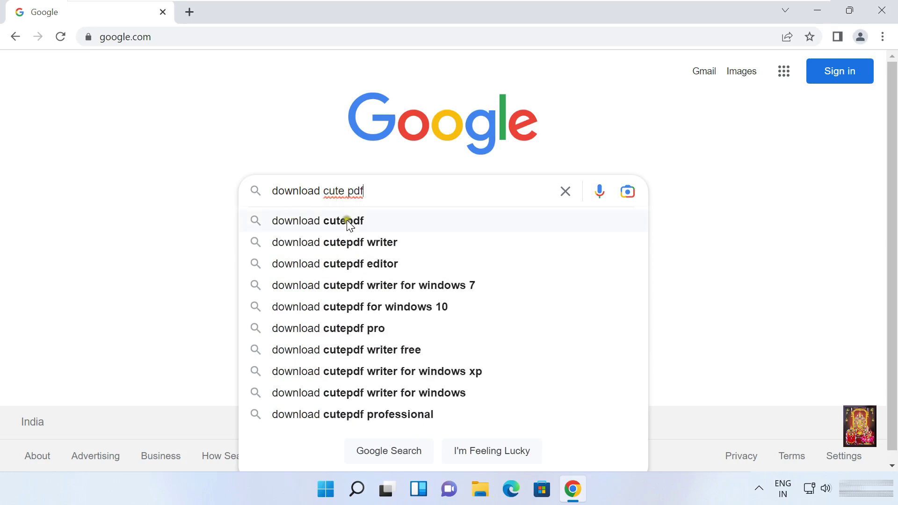
Step: Search 'download cutepdf writer', open the cutepdf.com result, and download CuteWriter.exe via Free Download
left_click(381, 243)
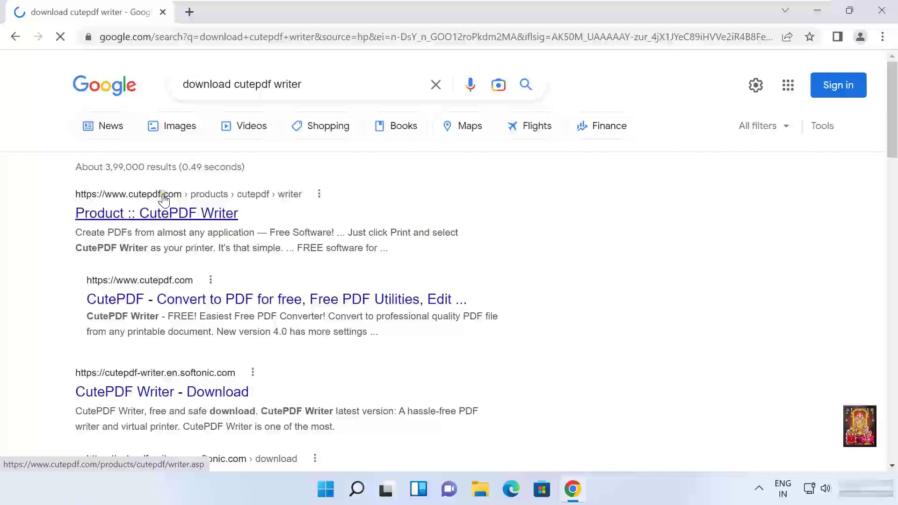
left_click(180, 185)
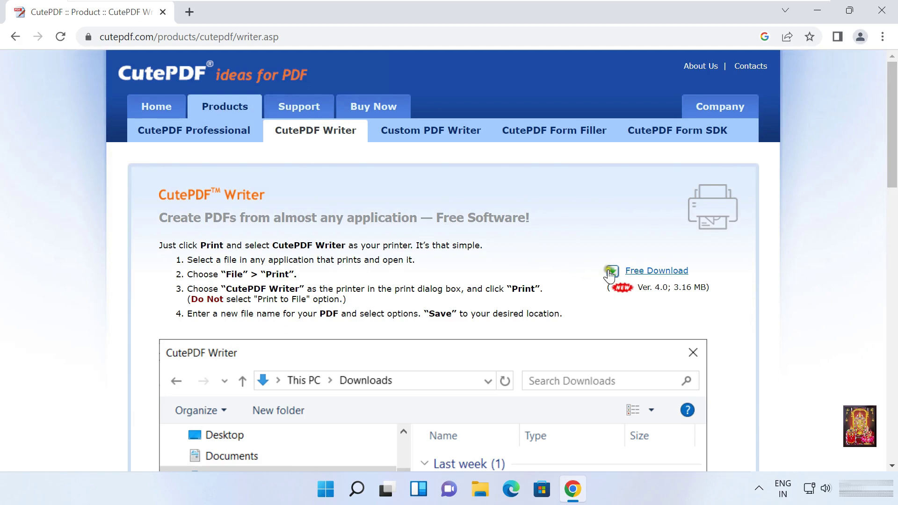
left_click(666, 275)
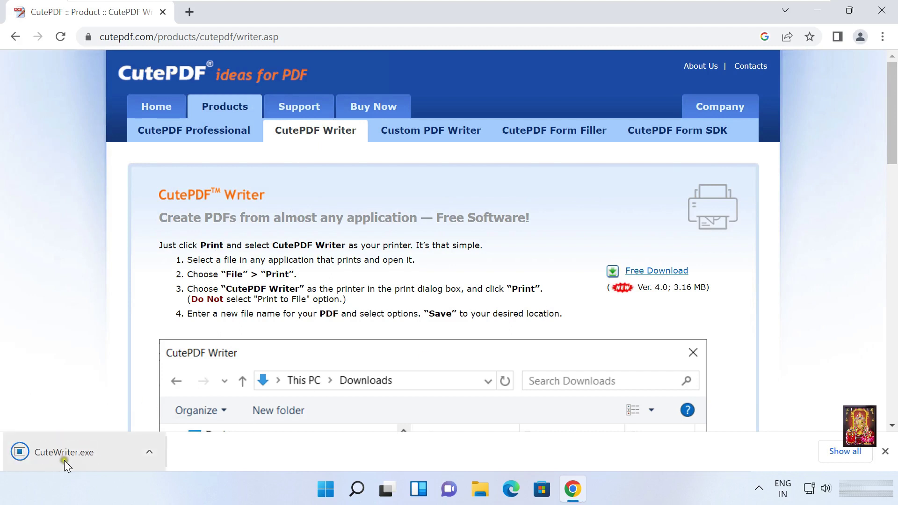
left_click(65, 461)
Step: Close Chrome and run the CuteWriter installer from the Downloads folder through This PC
left_click(882, 11)
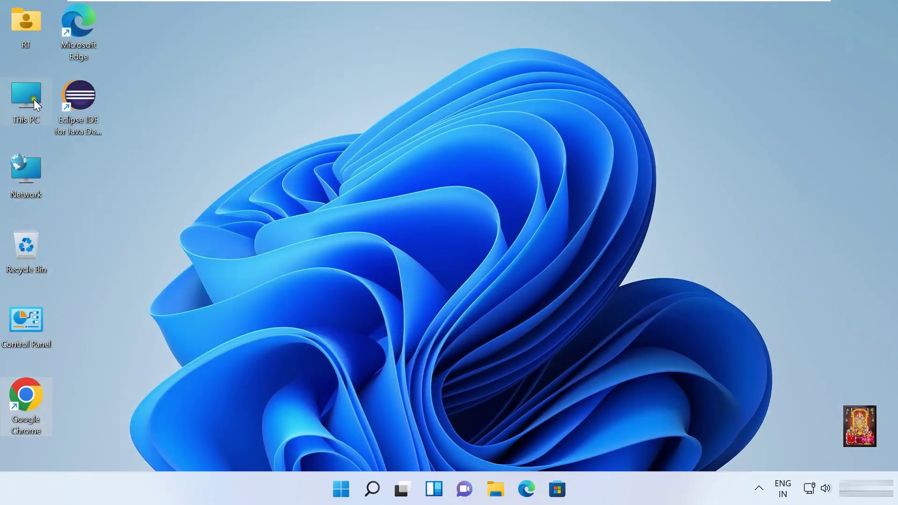
double_click(32, 98)
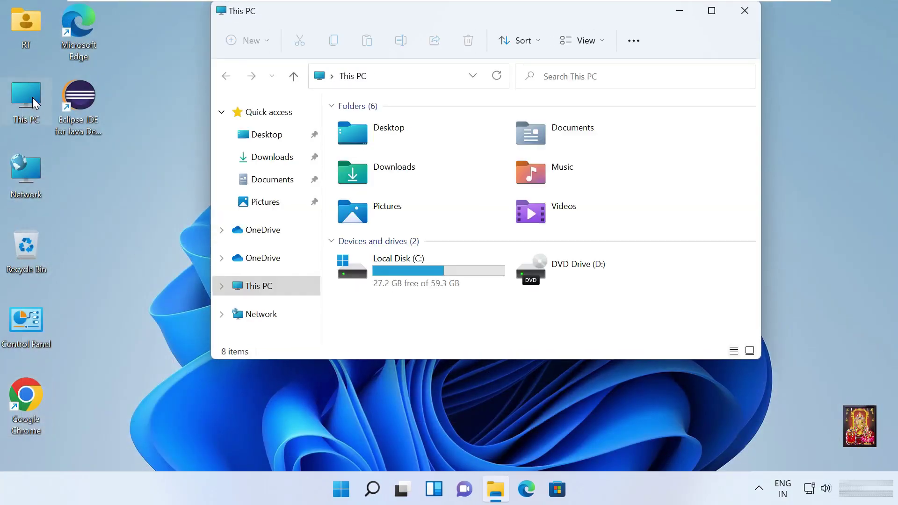
left_click(278, 158)
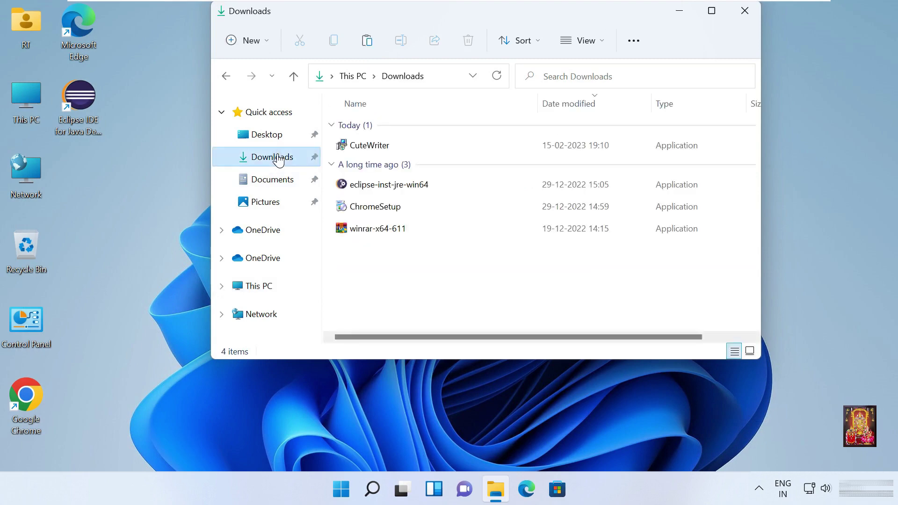
left_click(370, 147)
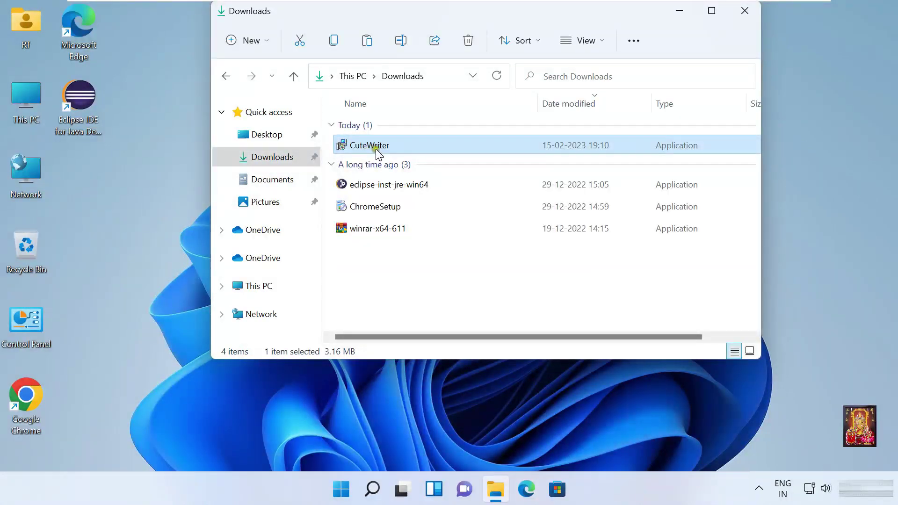
right_click(383, 148)
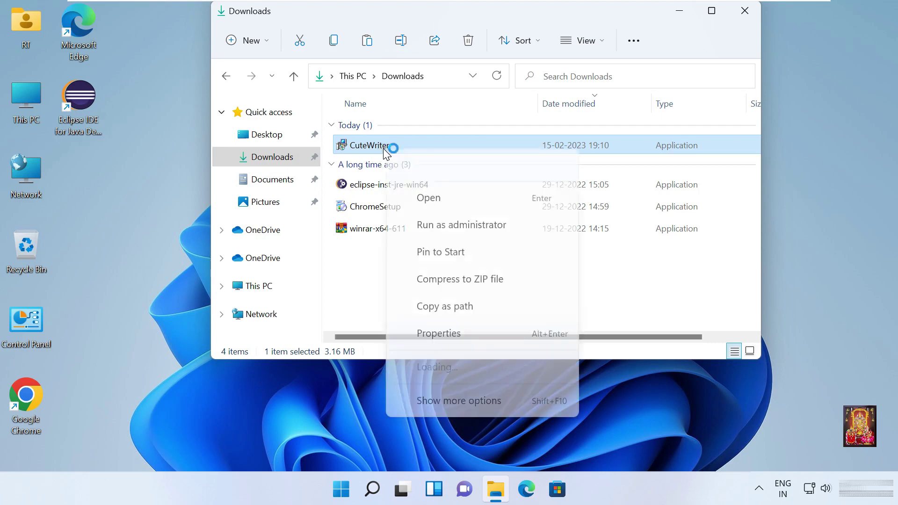
left_click(425, 196)
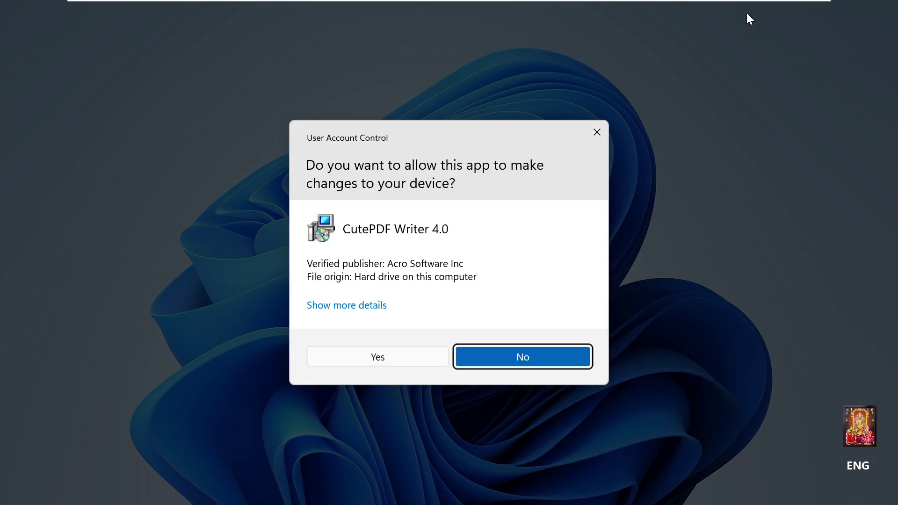
Step: Allow the installer, accept the license, and install to C:\Program Files (x86)\CutePDF Writer
left_click(378, 358)
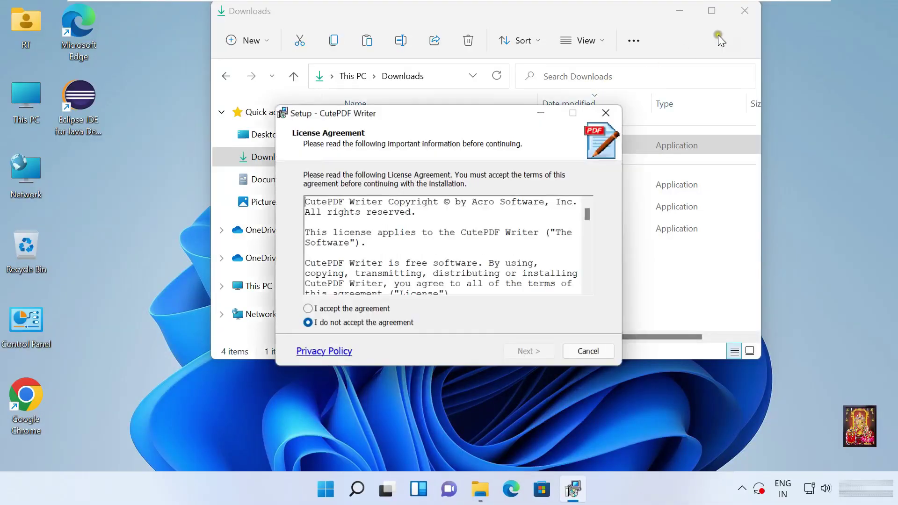
left_click(753, 10)
left_click(752, 10)
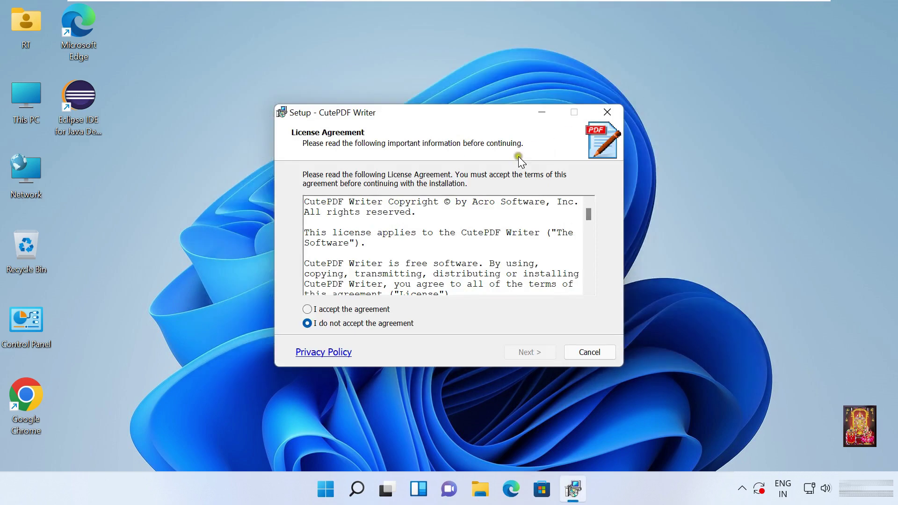
left_click(347, 310)
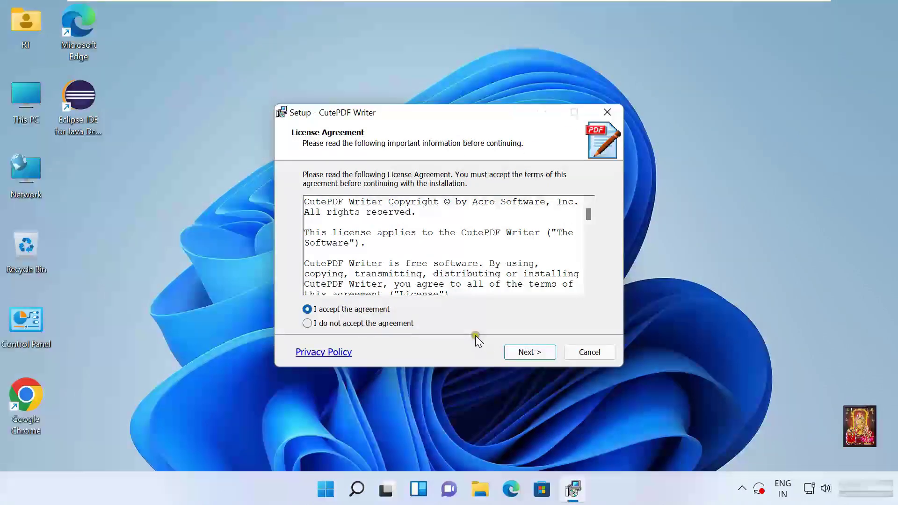
left_click(520, 352)
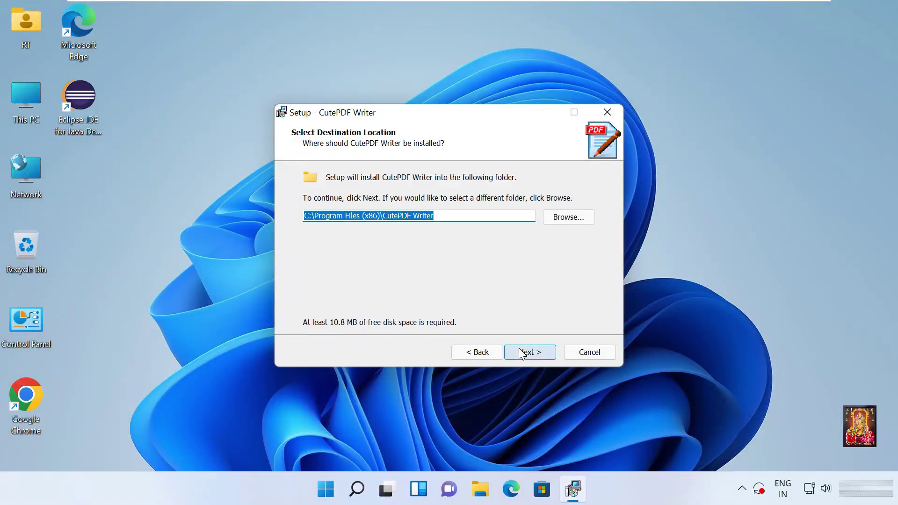
left_click(519, 349)
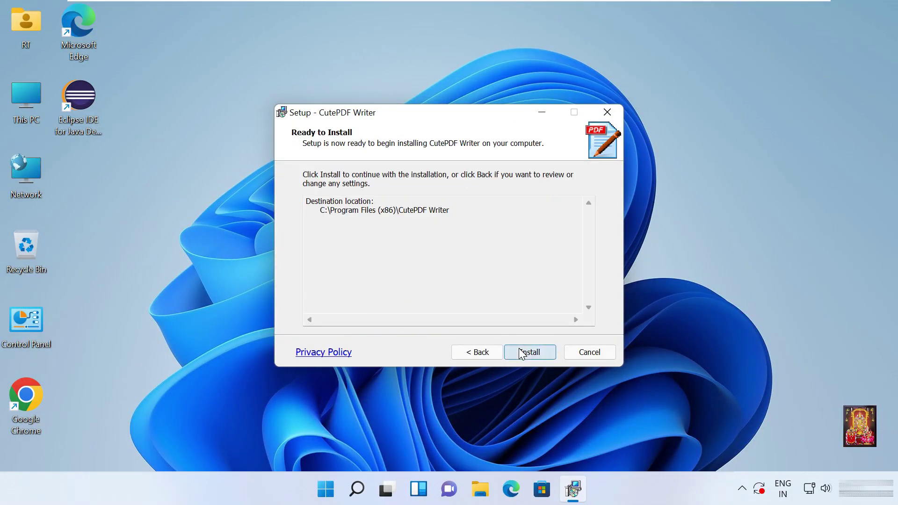
left_click(526, 352)
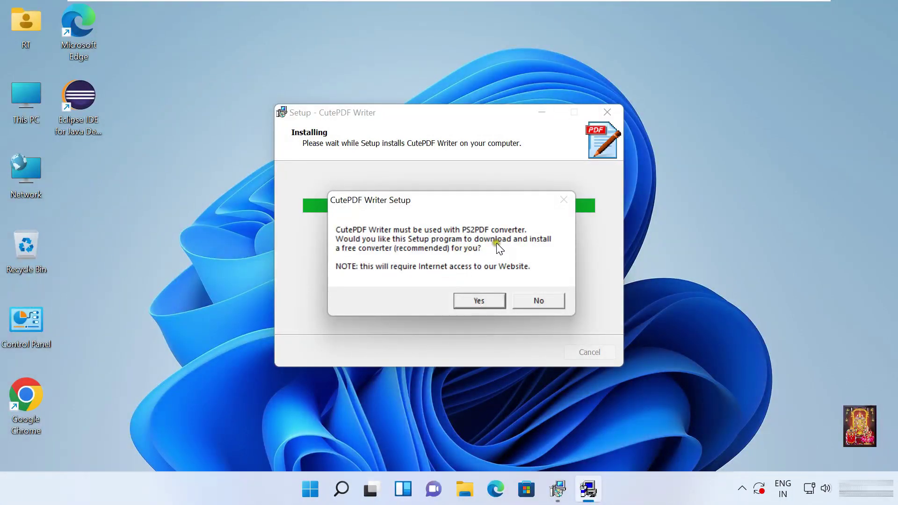
Step: Agree to download the free PS2PDF converter so GPL Ghostscript 9.06 Lite installs
left_click(476, 299)
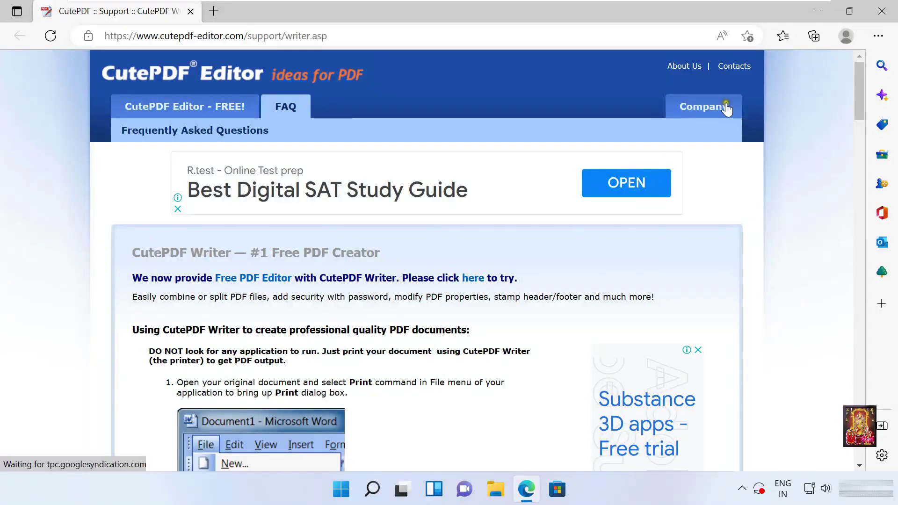
Step: Close Edge and search 'wordpad' from the Start menu
left_click(882, 14)
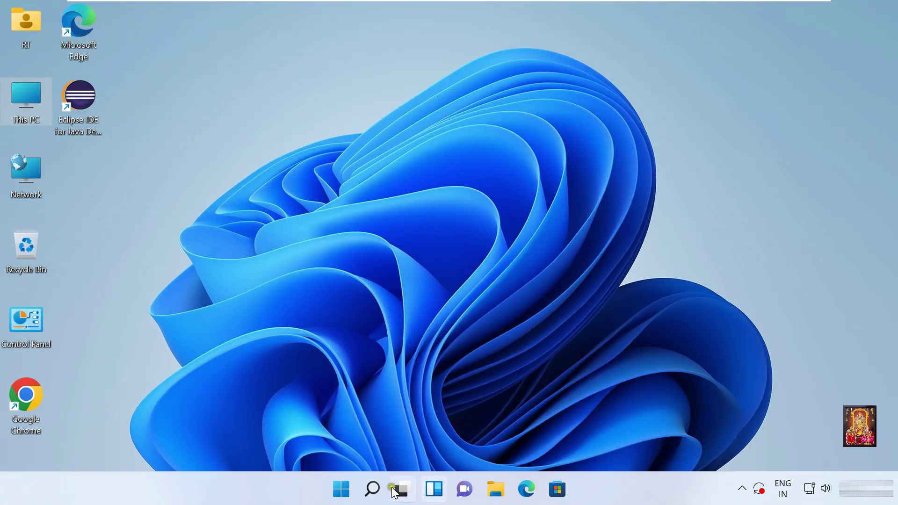
left_click(341, 490)
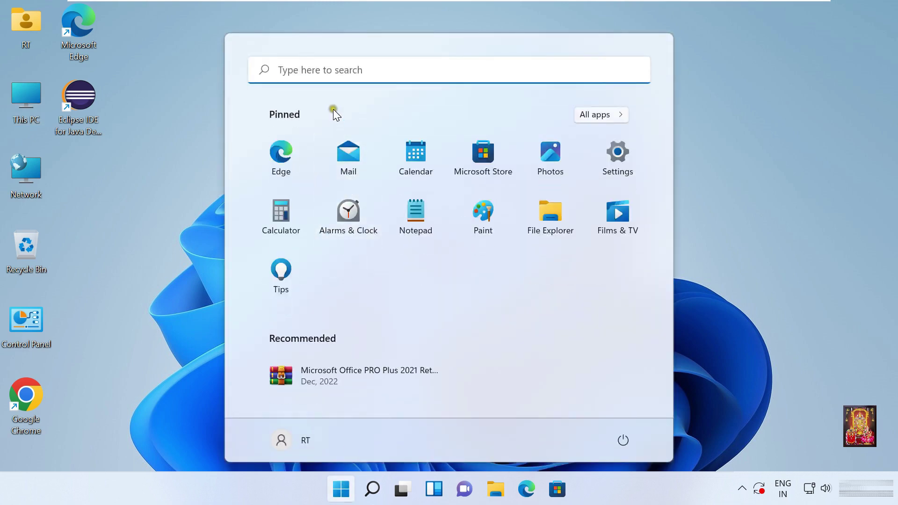
left_click(336, 75)
type("wordpad")
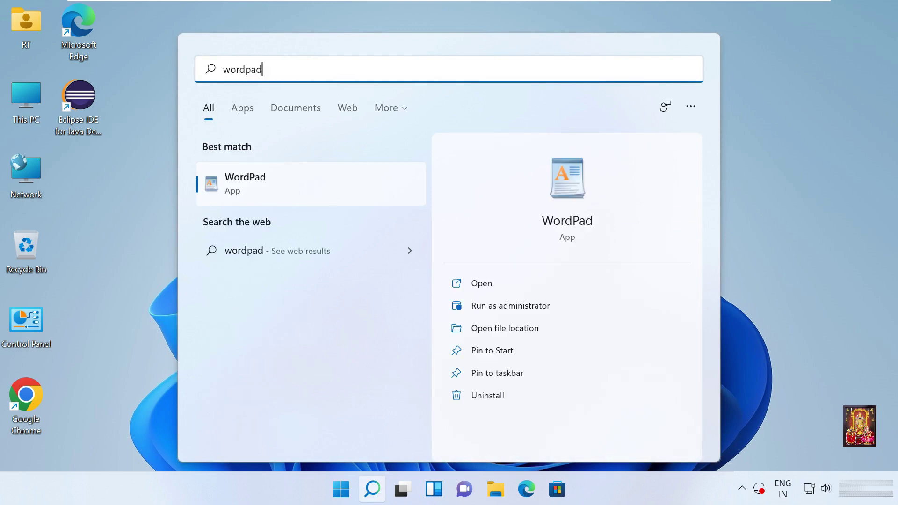
Step: Launch WordPad, enlarge its window, and type 'Welcome to My YouTube Channel ROHIT TECH'
left_click(481, 285)
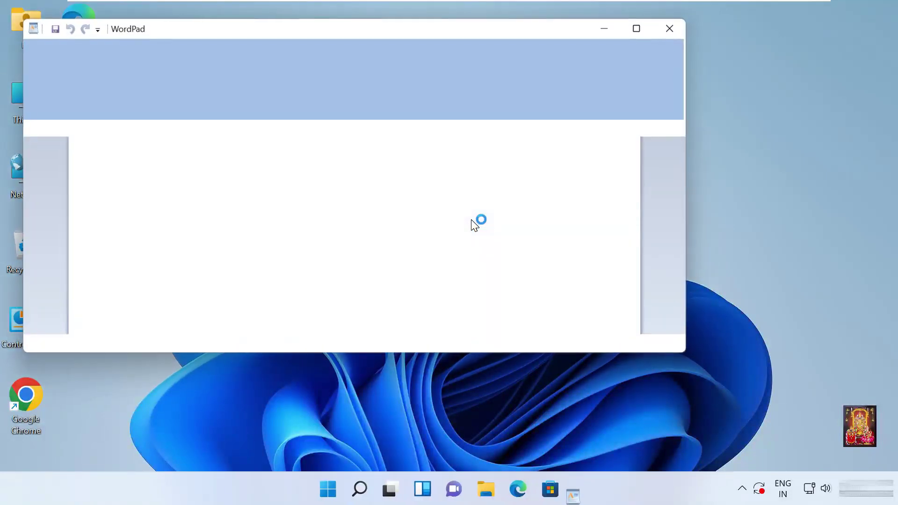
left_click_drag(684, 350, 744, 481)
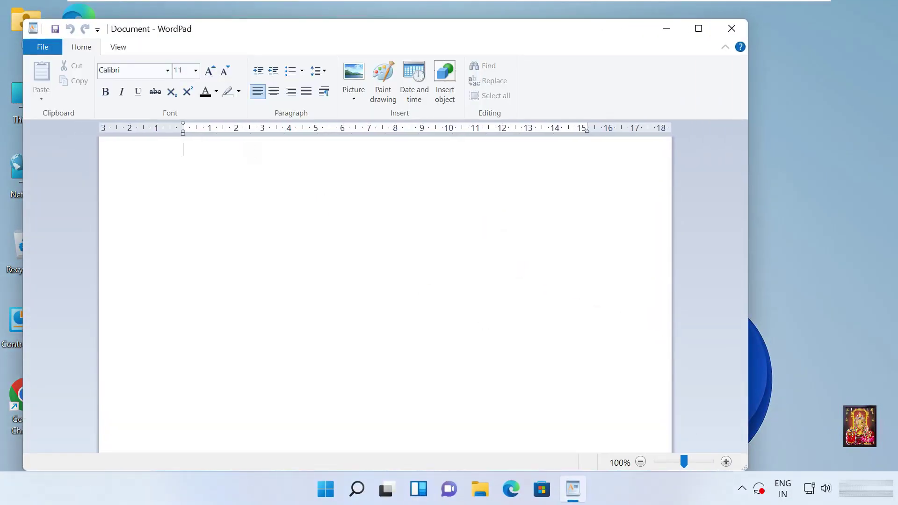
type("Welcome t")
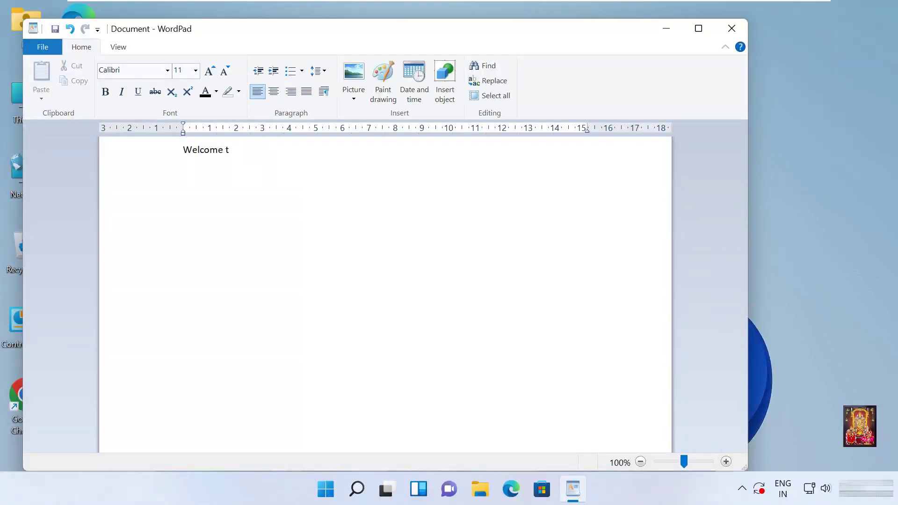
type("o My YouTube Channel")
key("Caps_Lock")
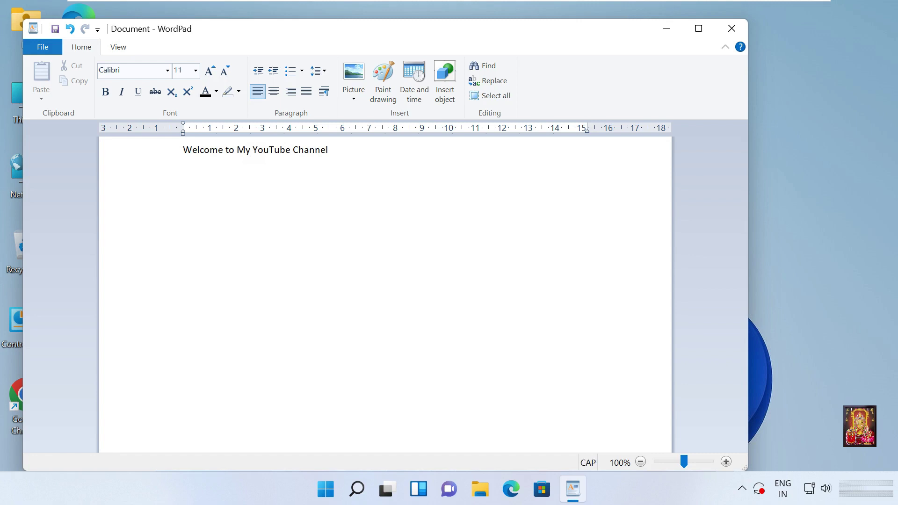
type("nel ROHIT TECH")
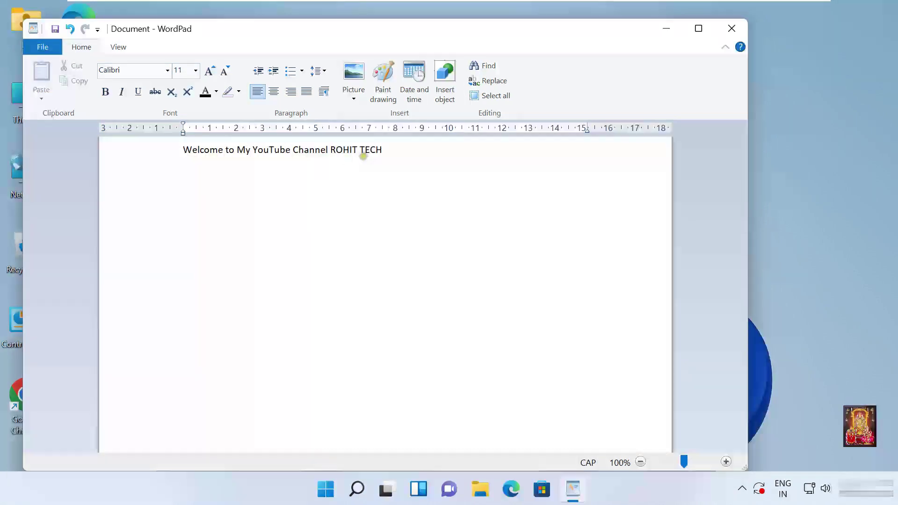
Step: Print the WordPad document to the CutePDF Writer printer, then move WordPad aside
left_click(46, 46)
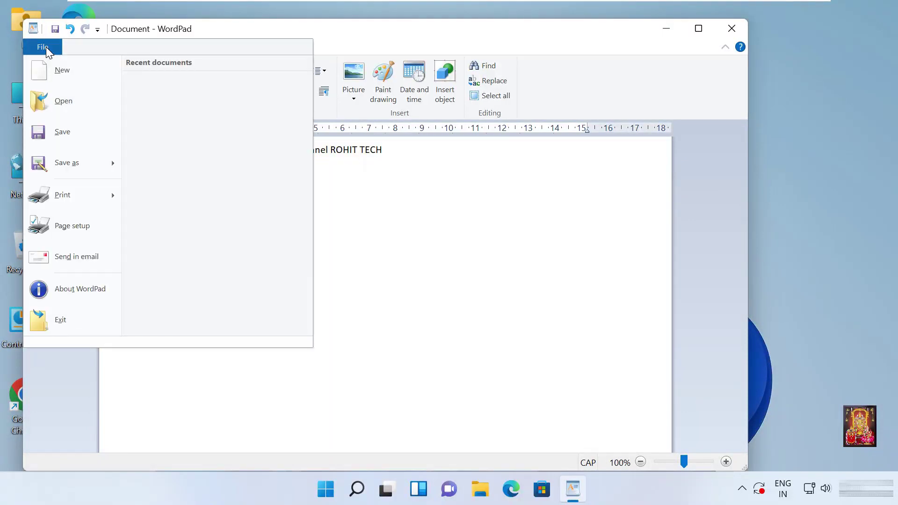
mouse_move(63, 201)
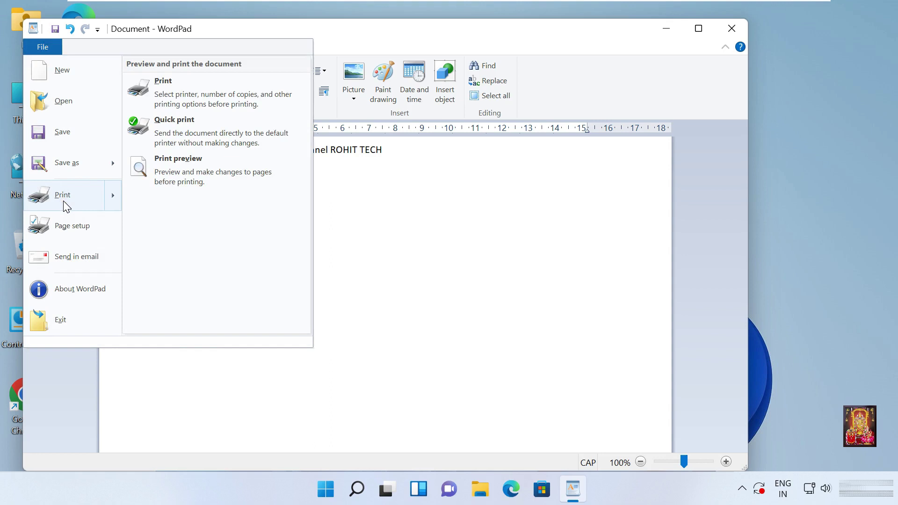
left_click(159, 86)
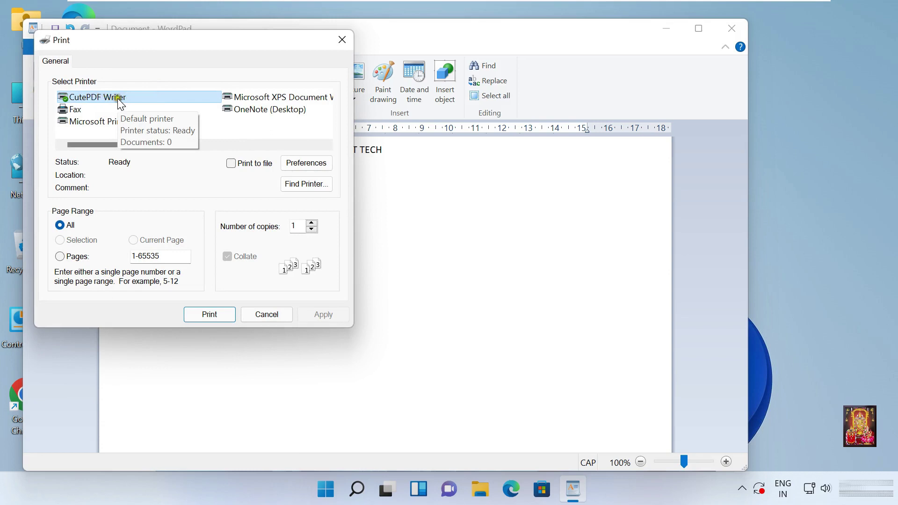
left_click(215, 315)
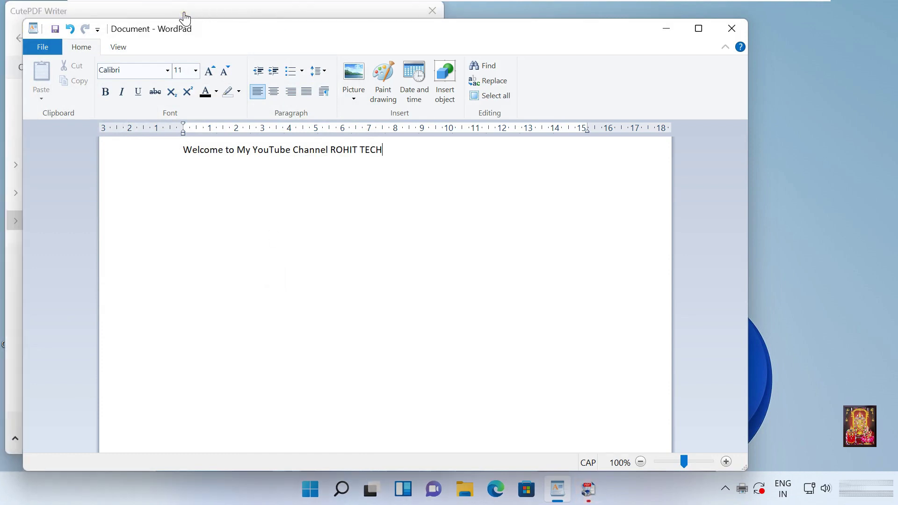
left_click_drag(247, 30, 432, 35)
Step: Name the PDF 'Demo', choose Desktop under Quick access, and save it
left_click(126, 14)
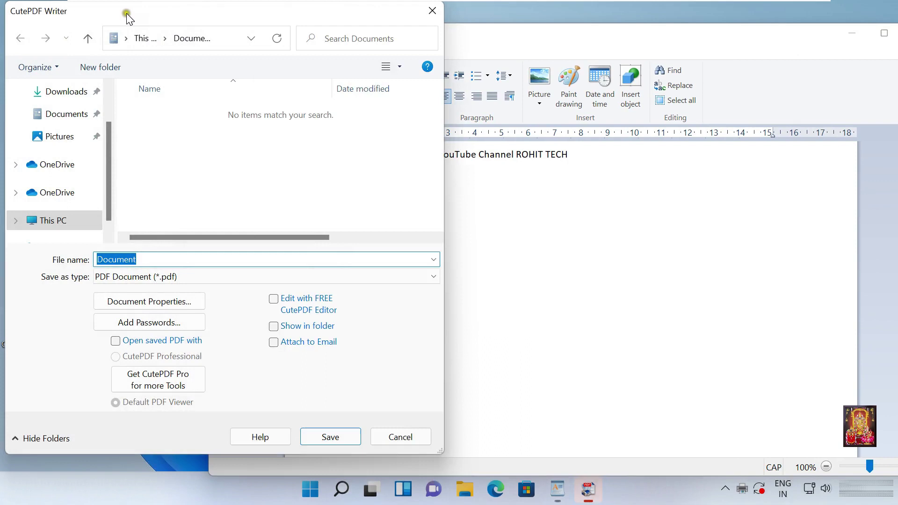
left_click_drag(126, 14, 352, 24)
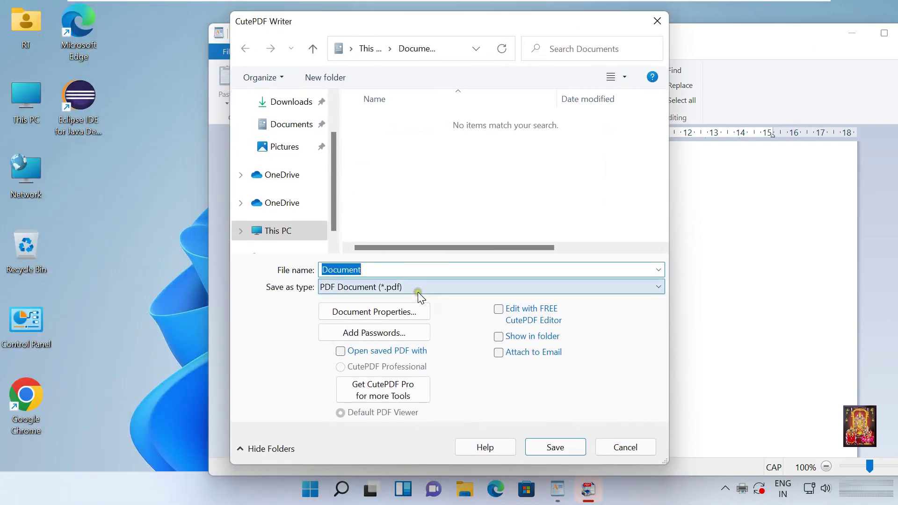
type("dEMO")
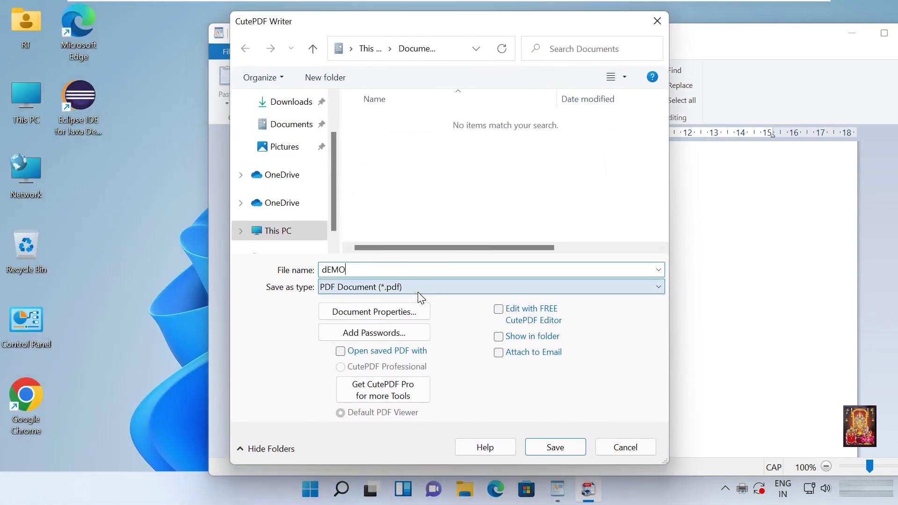
key("BackSpace")
key("BackSpace")
key("BackSpace")
key("BackSpace")
type("Demo")
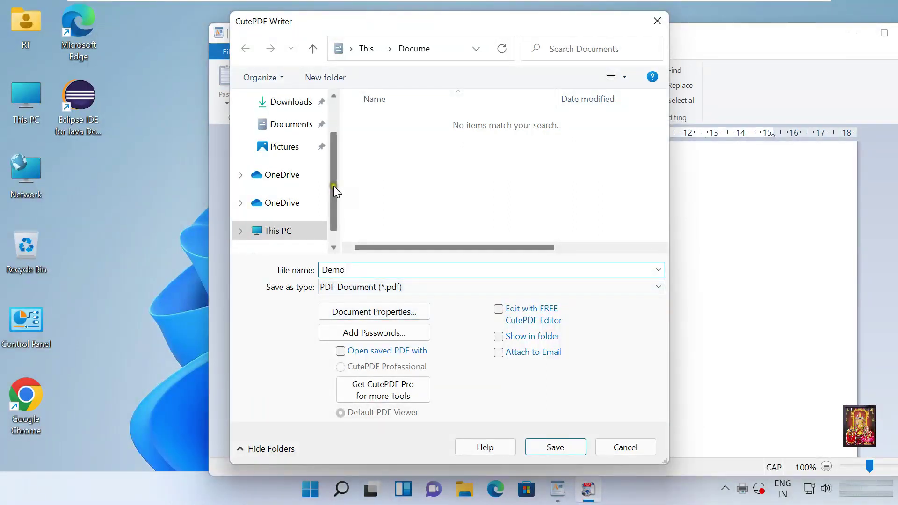
left_click_drag(336, 174, 340, 149)
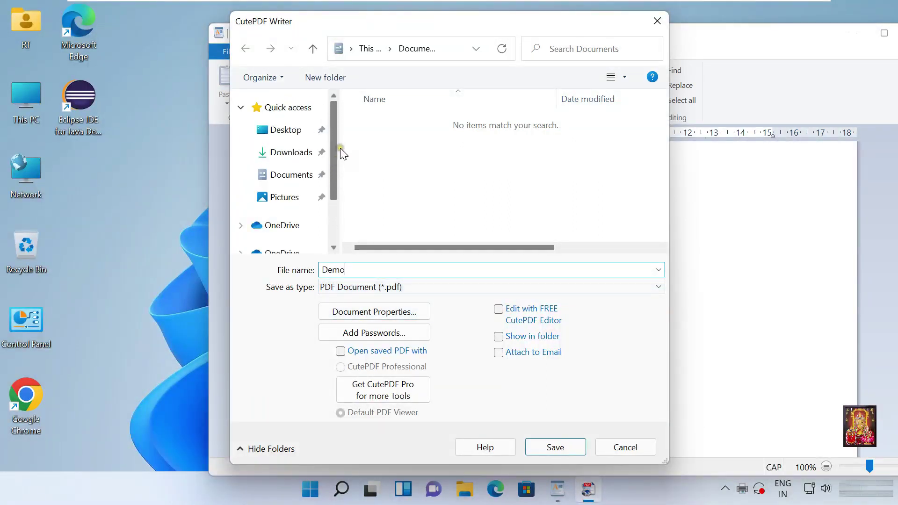
left_click(285, 133)
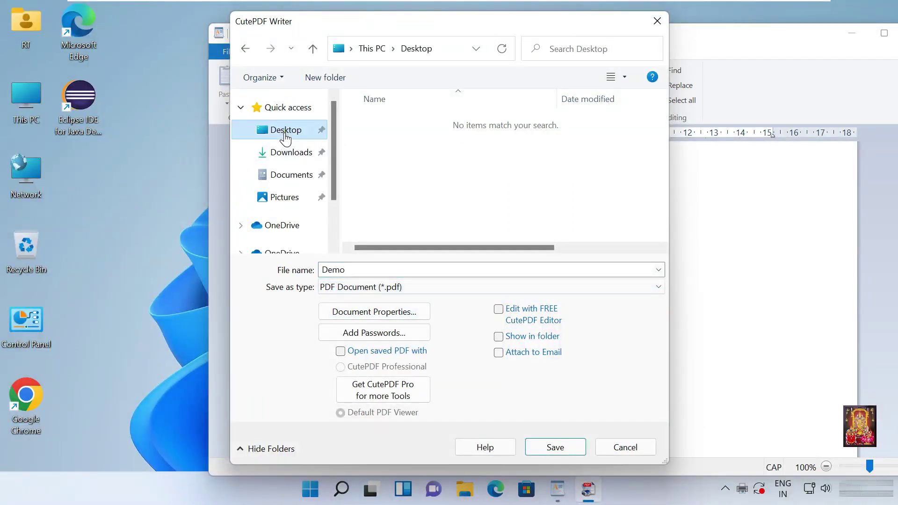
left_click(563, 446)
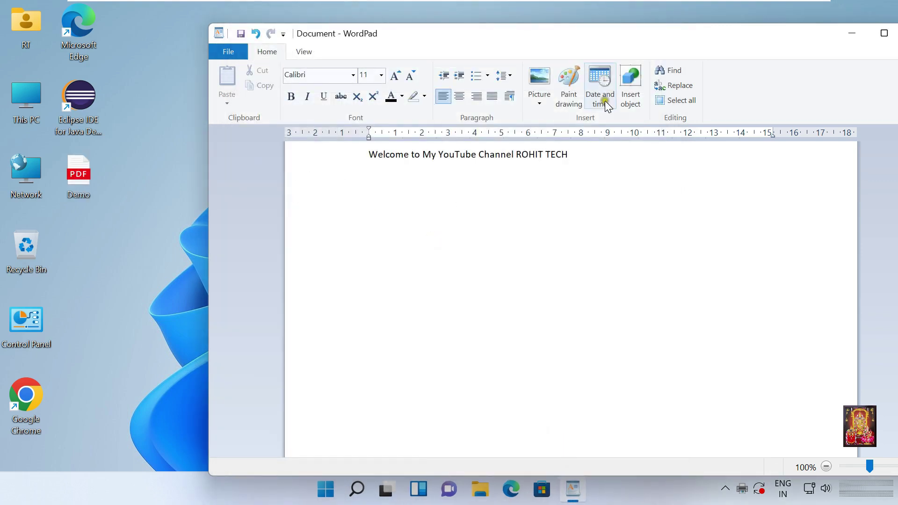
Step: Close WordPad and discard the unsaved welcome document
left_click_drag(756, 33, 707, 39)
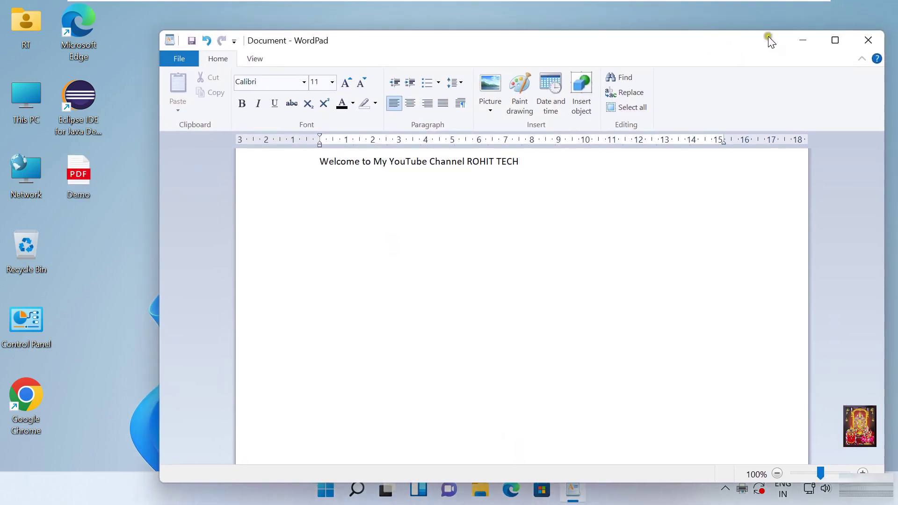
left_click(876, 39)
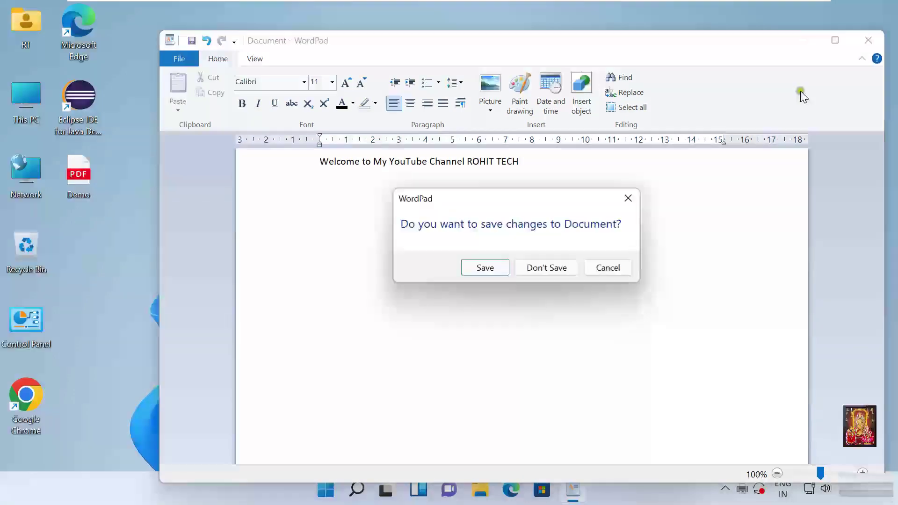
left_click(553, 271)
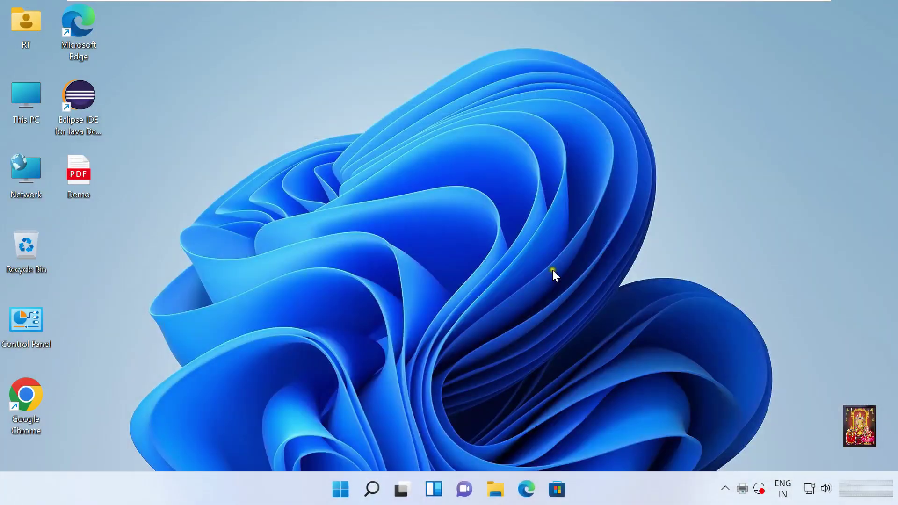
right_click(85, 171)
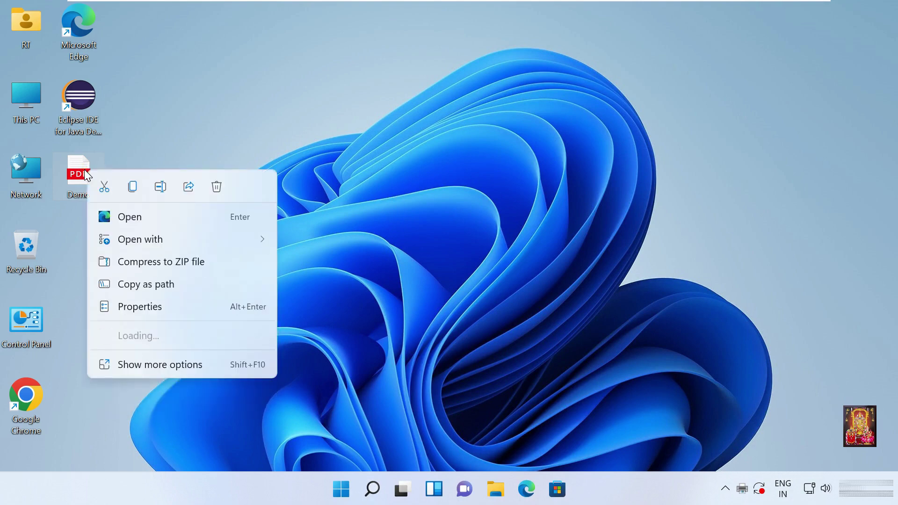
left_click(141, 216)
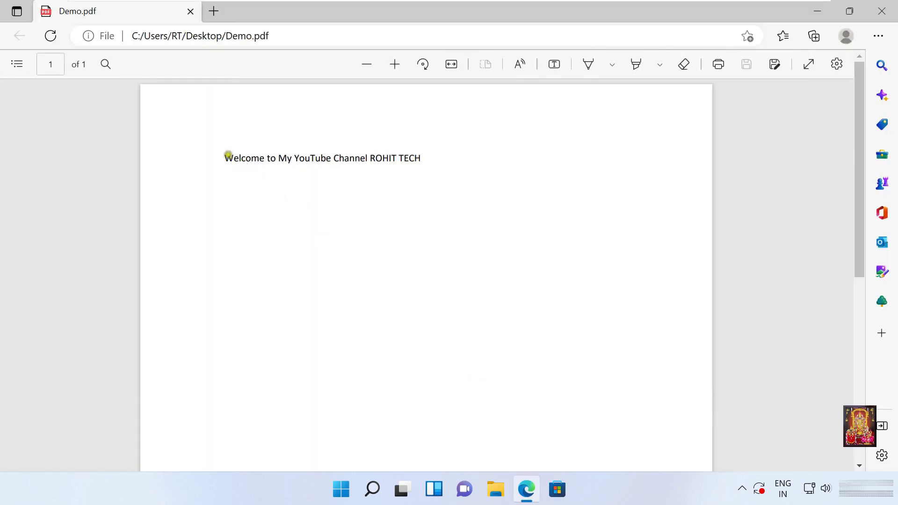
left_click_drag(223, 158, 423, 158)
left_click(463, 192)
left_click(889, 12)
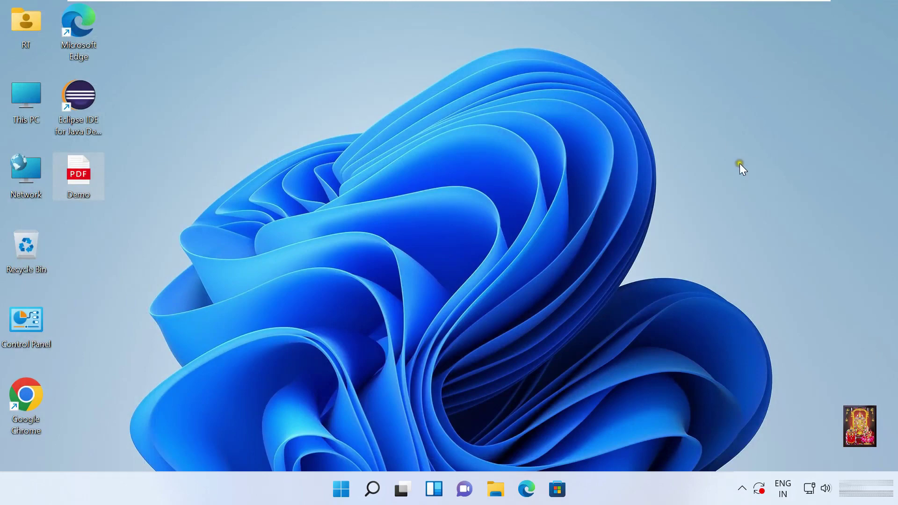